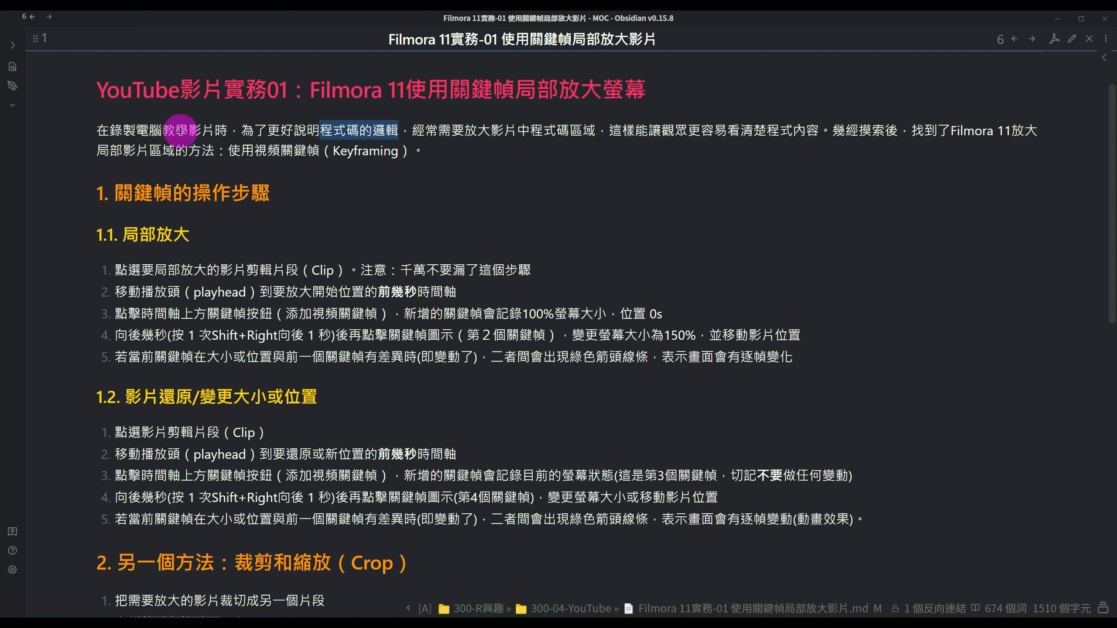
Review the notes on zooming part of a video with keyframes and on the alternative crop-and-zoom method
left_click(237, 142)
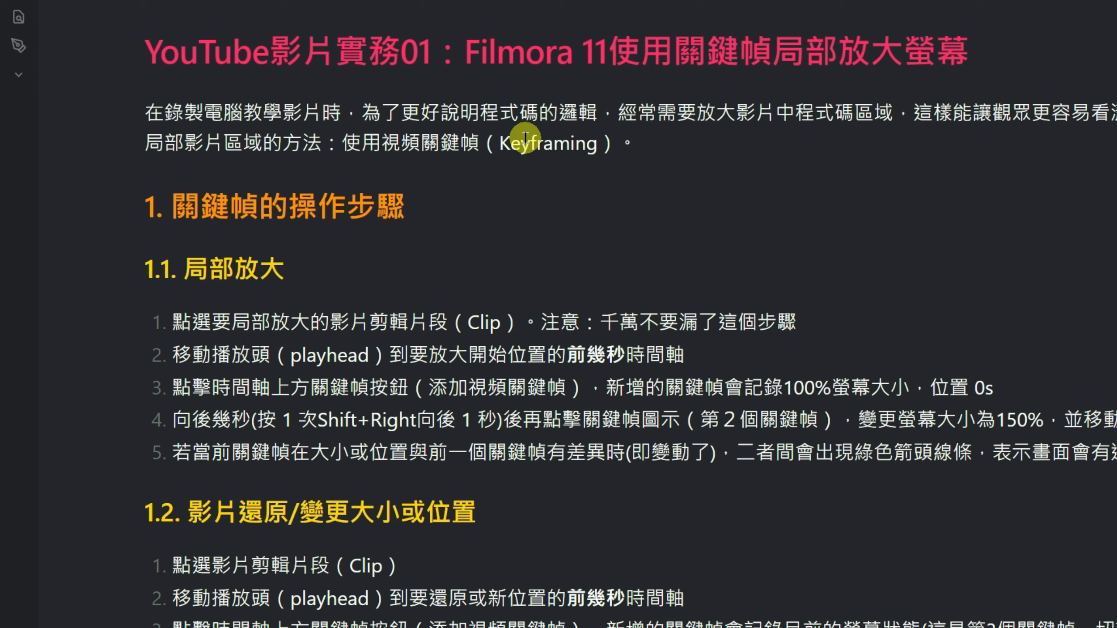
left_click_drag(479, 112, 598, 113)
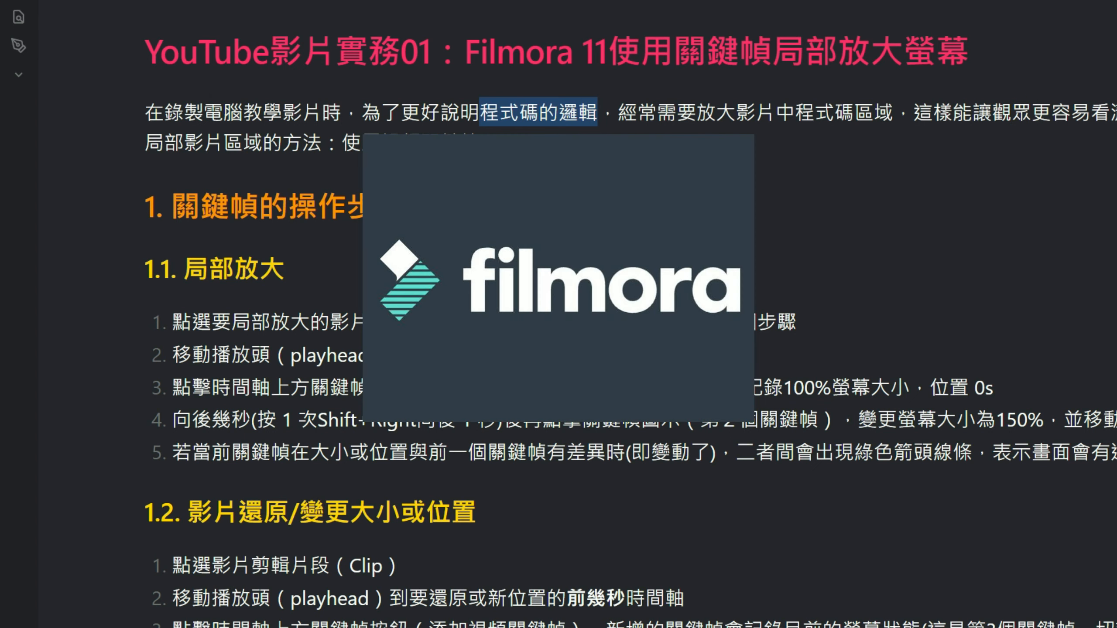
left_click(546, 146)
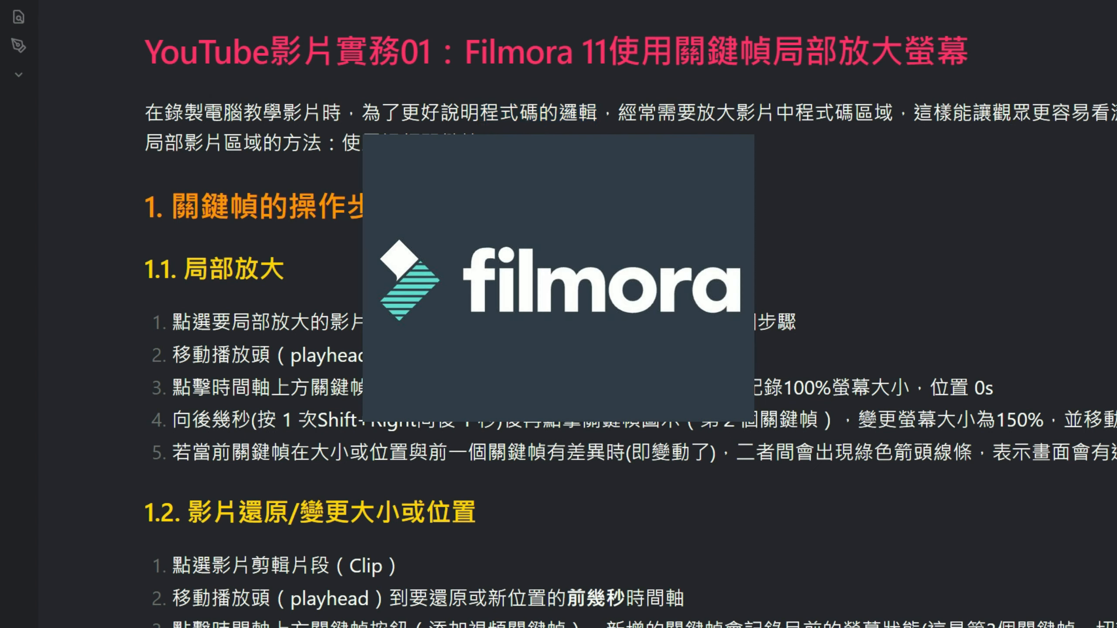
left_click_drag(185, 143, 479, 143)
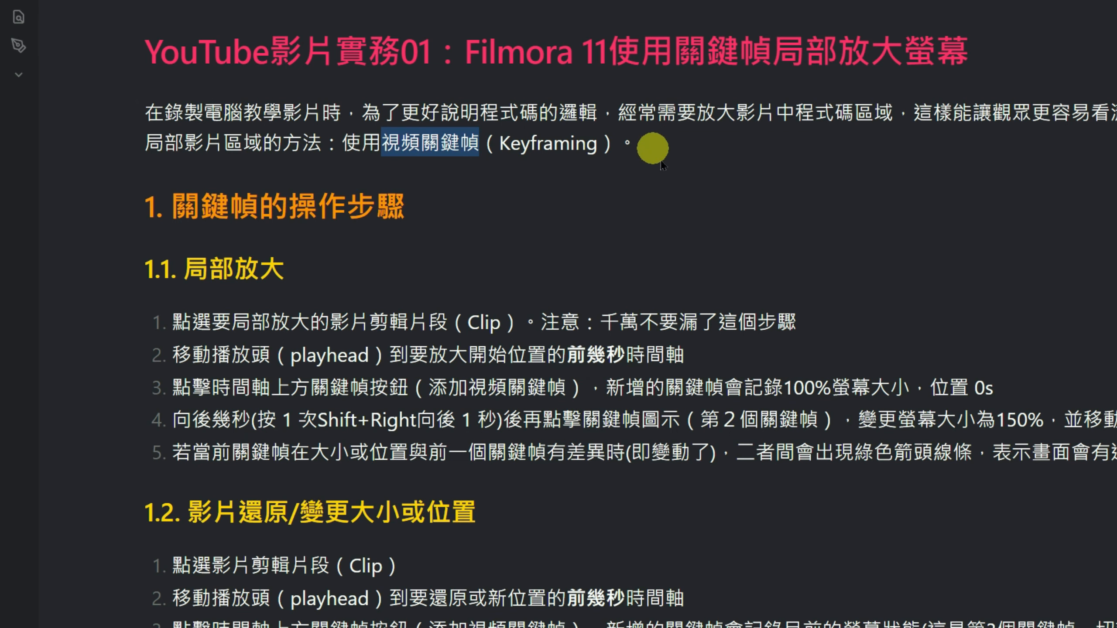
scroll(763, 316, "down", 6)
left_click(350, 431)
left_click_drag(350, 431, 505, 440)
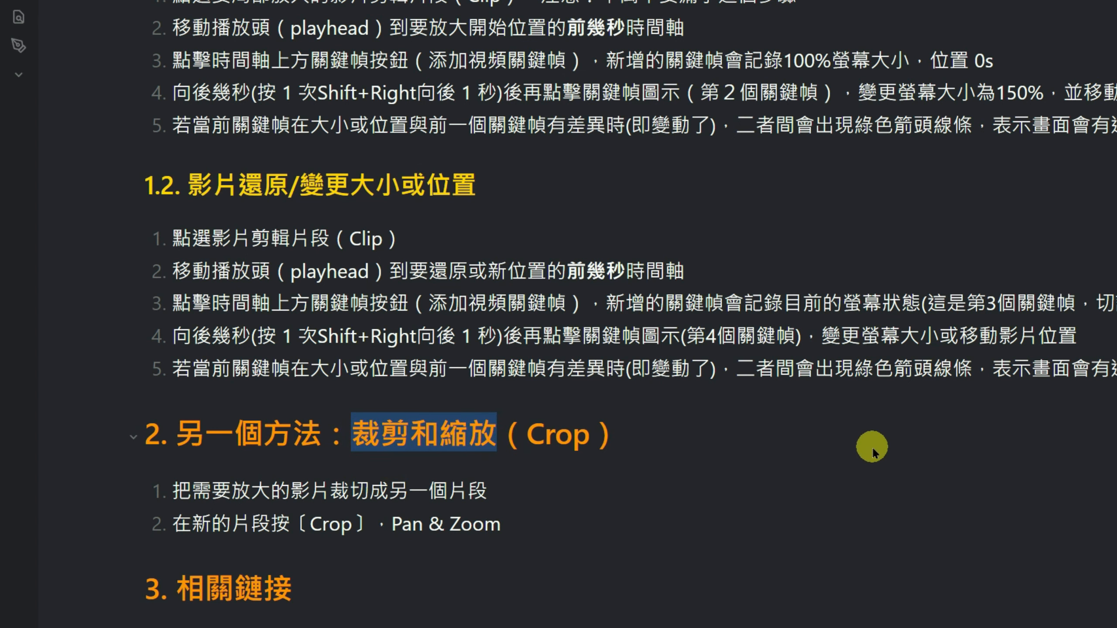
scroll(872, 447, "up", 8)
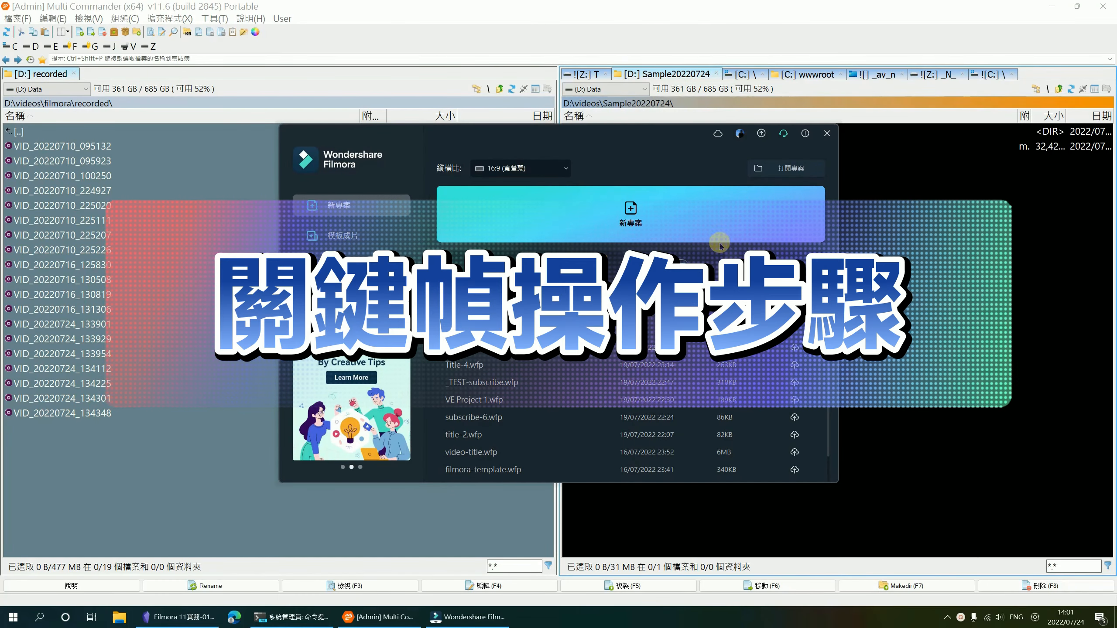
Create a new 16:9 project in Filmora and import Sample-20220724.mp4 into its media
left_click(630, 208)
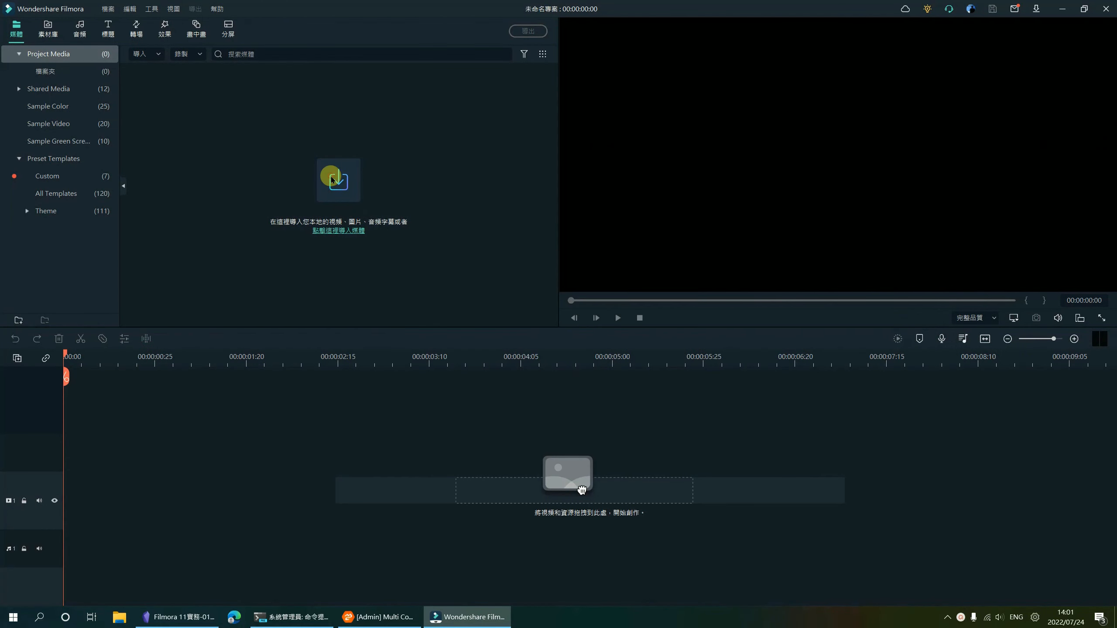
left_click(332, 180)
left_click(171, 103)
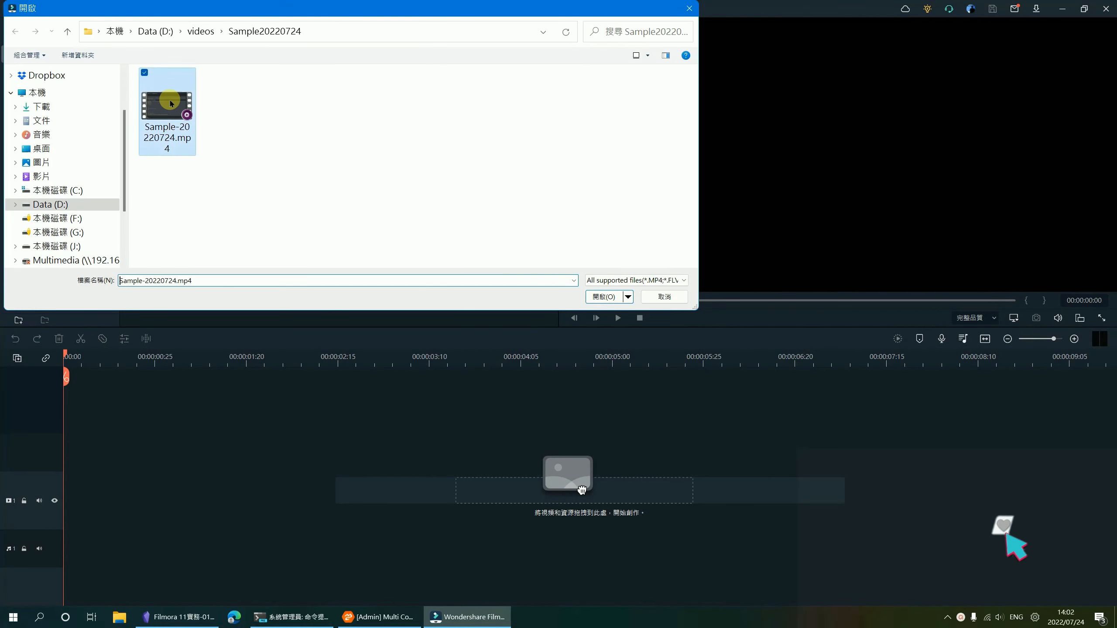
left_click(599, 298)
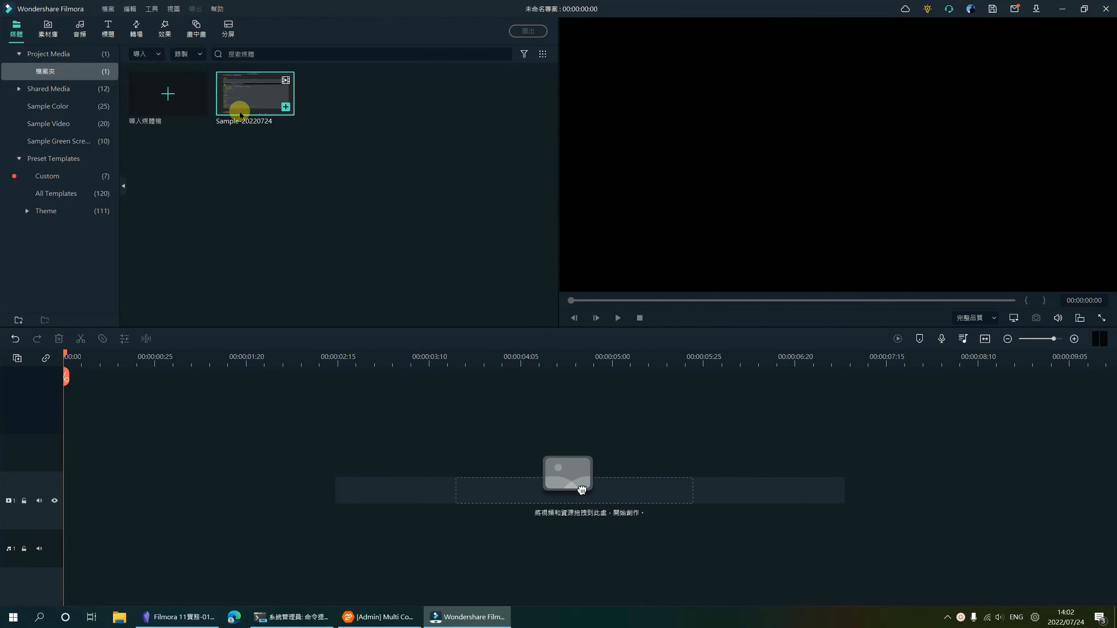
Place the Sample-20220724 clip at the start of video track 1 and mute that track
left_click_drag(241, 116, 45, 517)
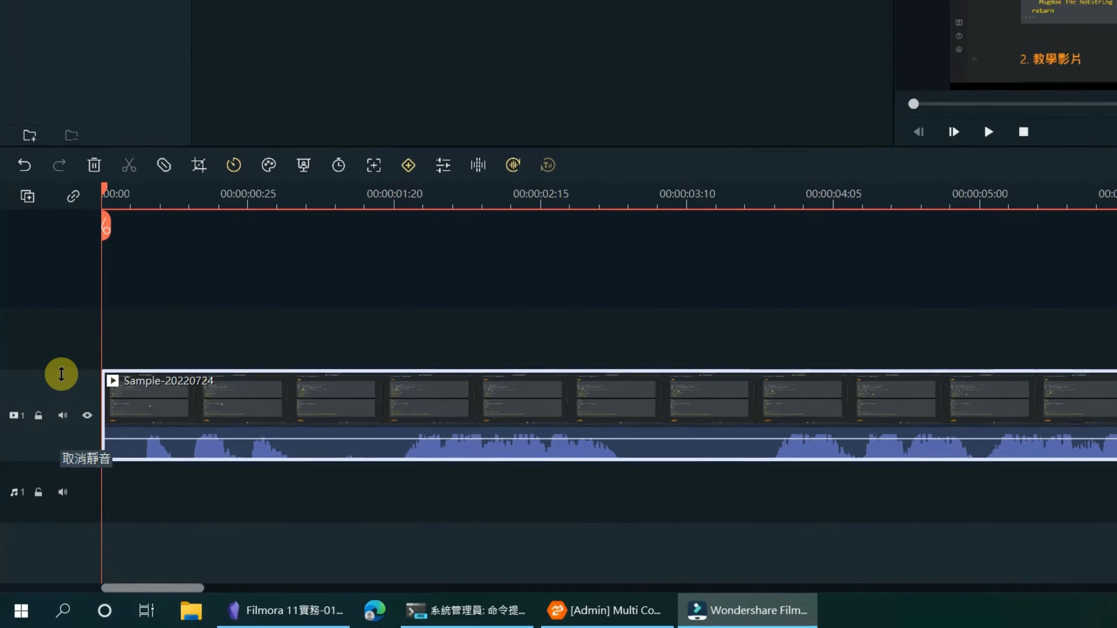
left_click(39, 495)
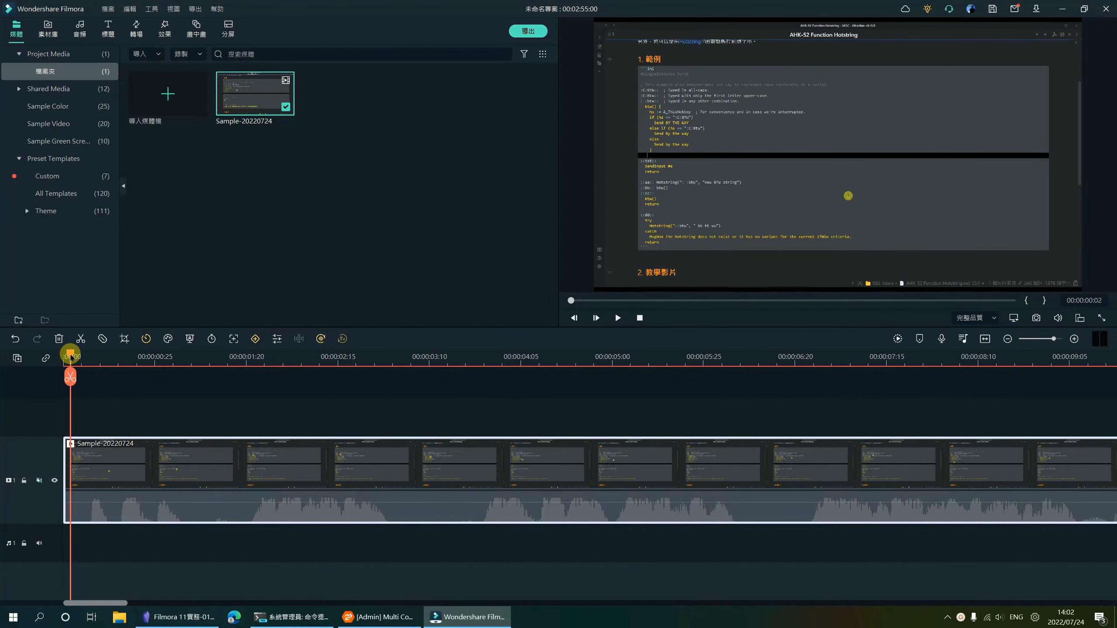
Add the first animation keyframe to the Sample-20220724 clip at 00:00:02:00, keeping 100% scale
left_click_drag(70, 355, 247, 380)
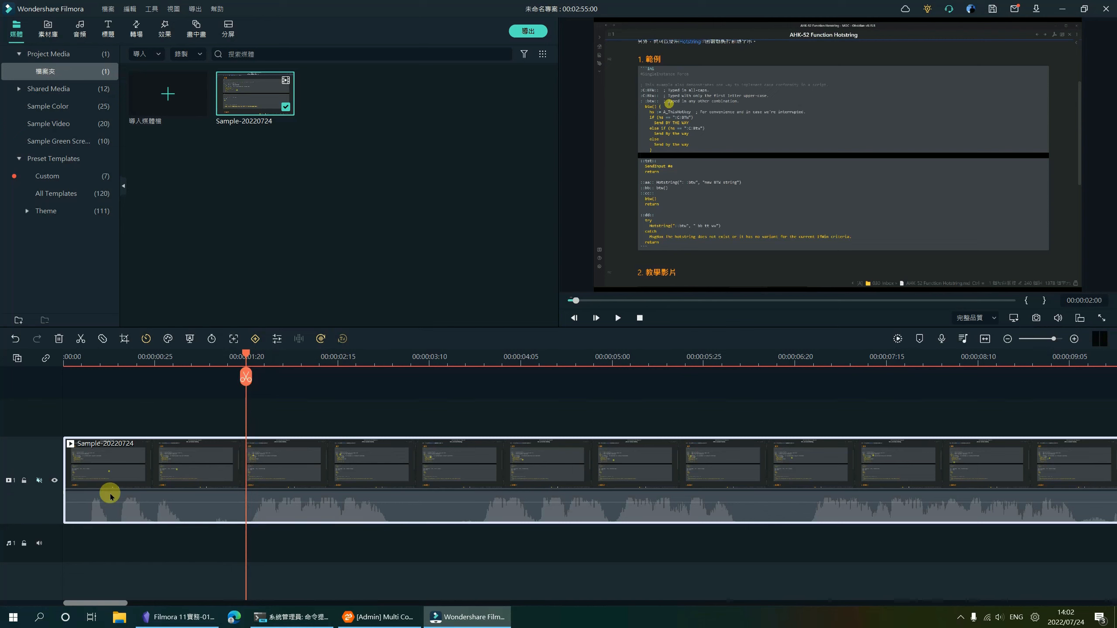
left_click(123, 470)
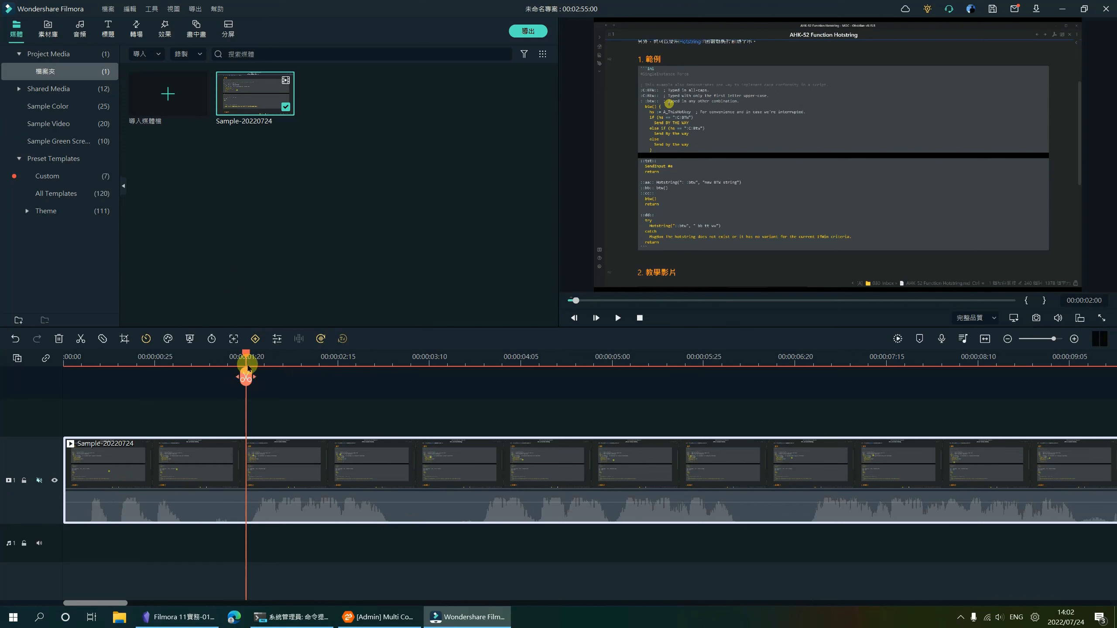
mouse_move(245, 358)
left_mouse_down()
mouse_move(232, 359)
mouse_move(248, 362)
left_mouse_up()
left_click(258, 509)
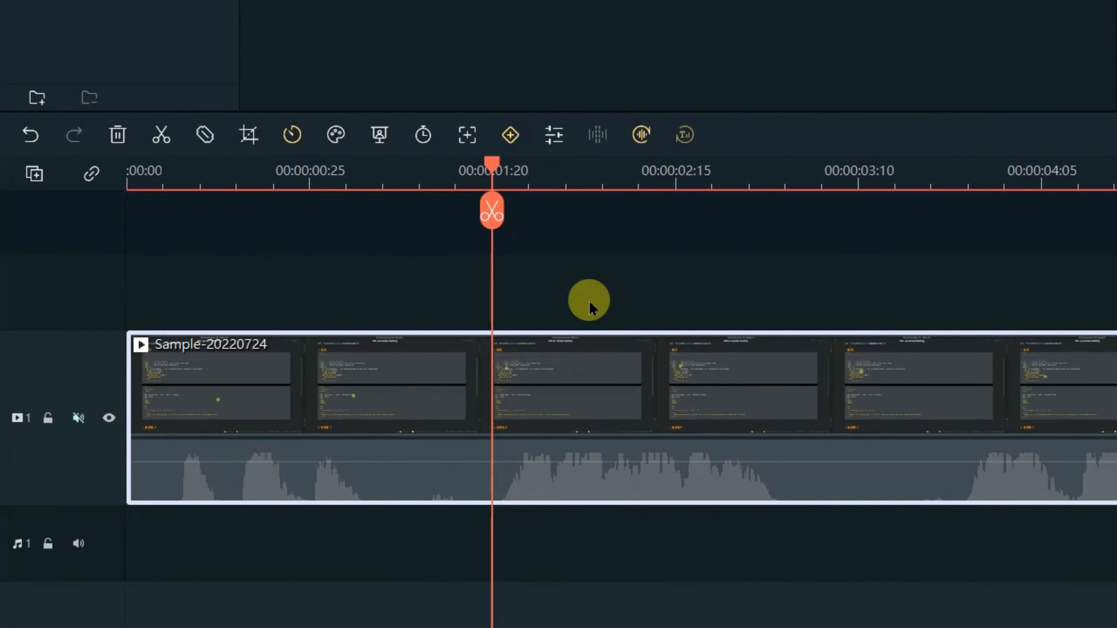
left_click(509, 136)
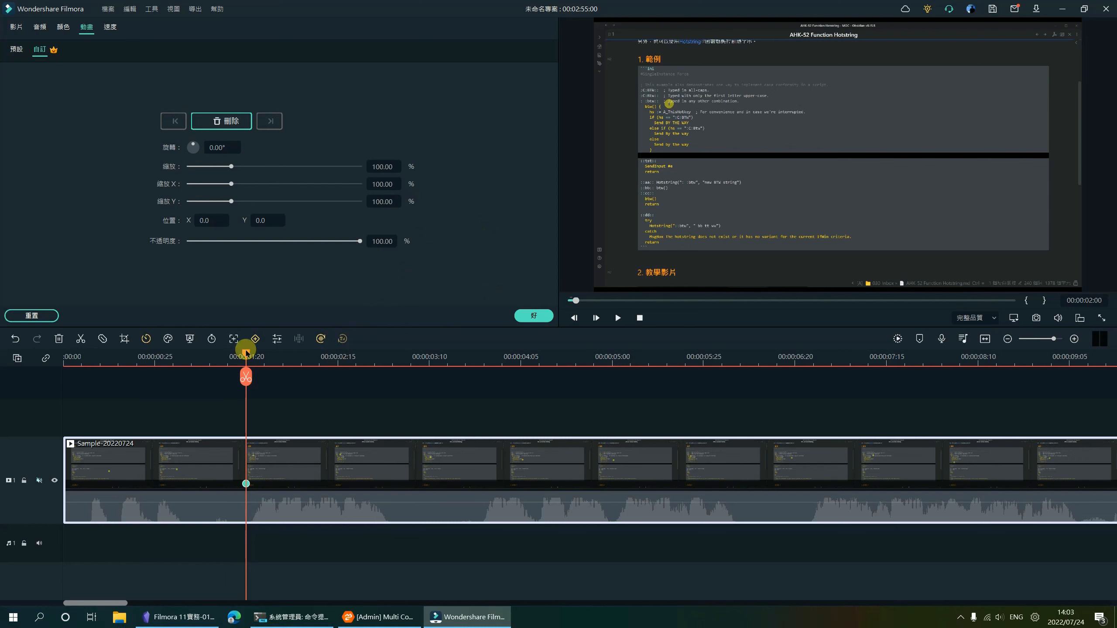
Add a second keyframe at 00:00:02:03 and set its scale to 200%
left_click_drag(246, 352, 258, 351)
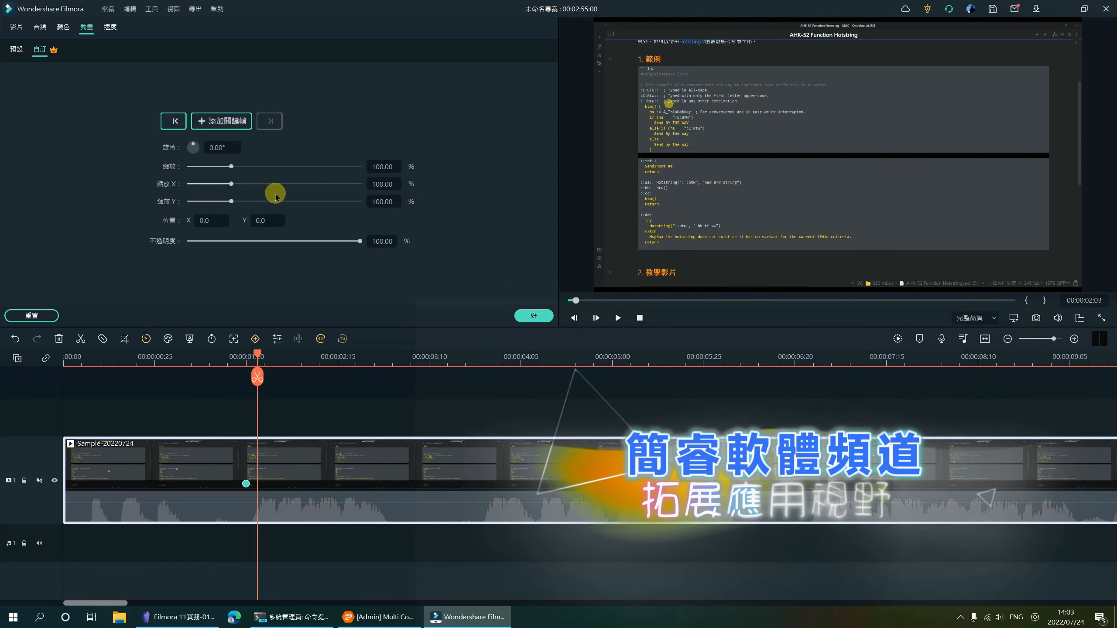
left_click(256, 339)
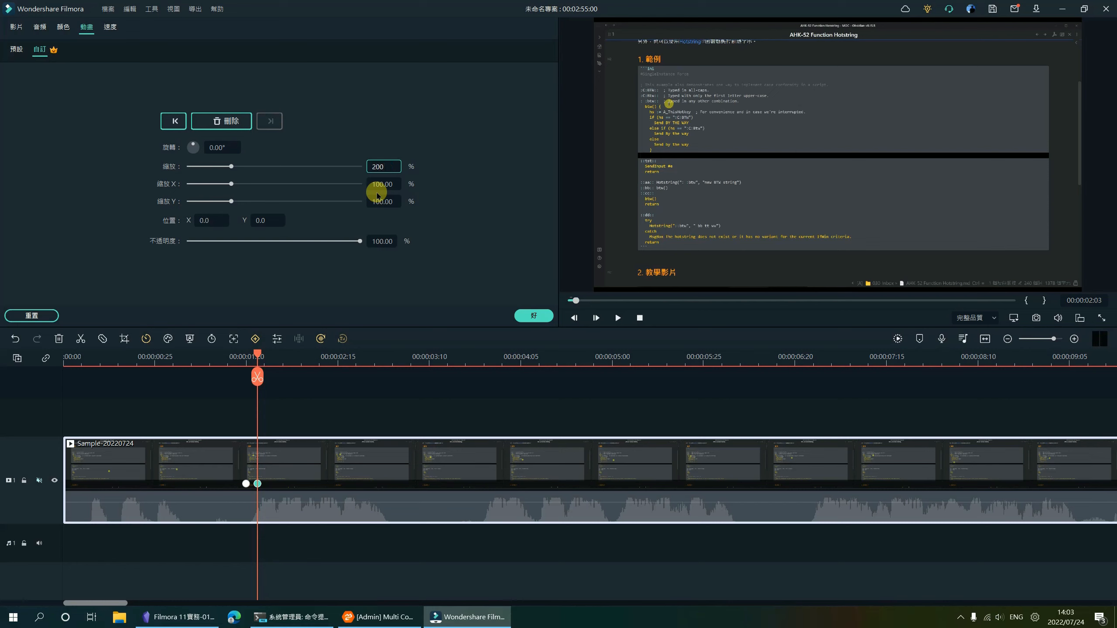
key("Tab")
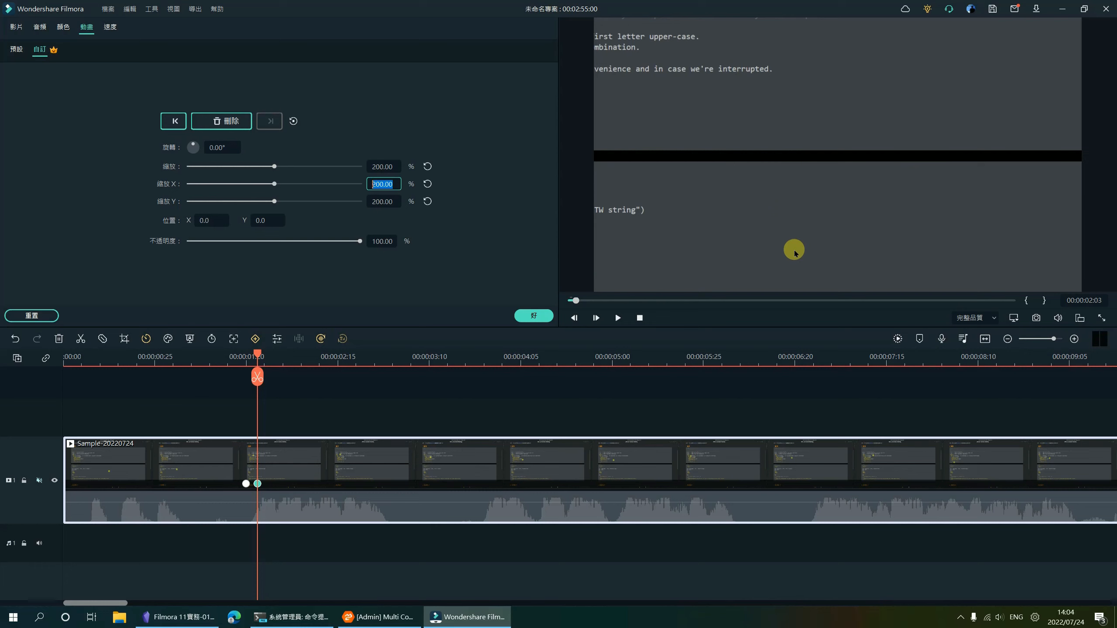
Reposition the enlarged picture at the second keyframe to about X 446, Y -190 so the code example fills the frame, and apply the animation
left_click_drag(645, 51, 882, 173)
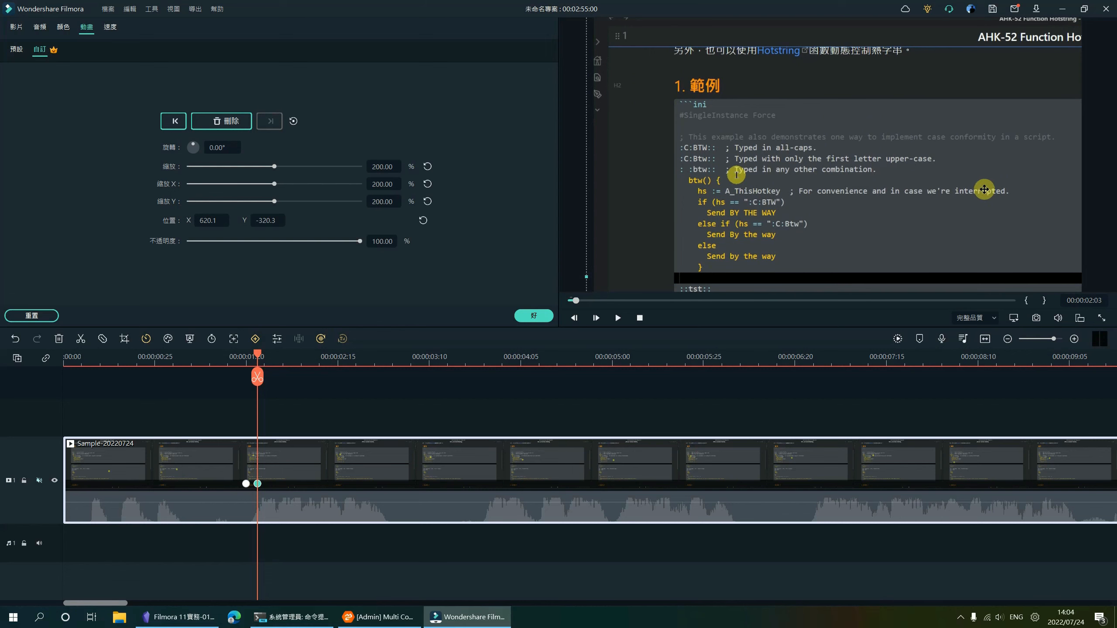
left_click_drag(961, 190, 930, 148)
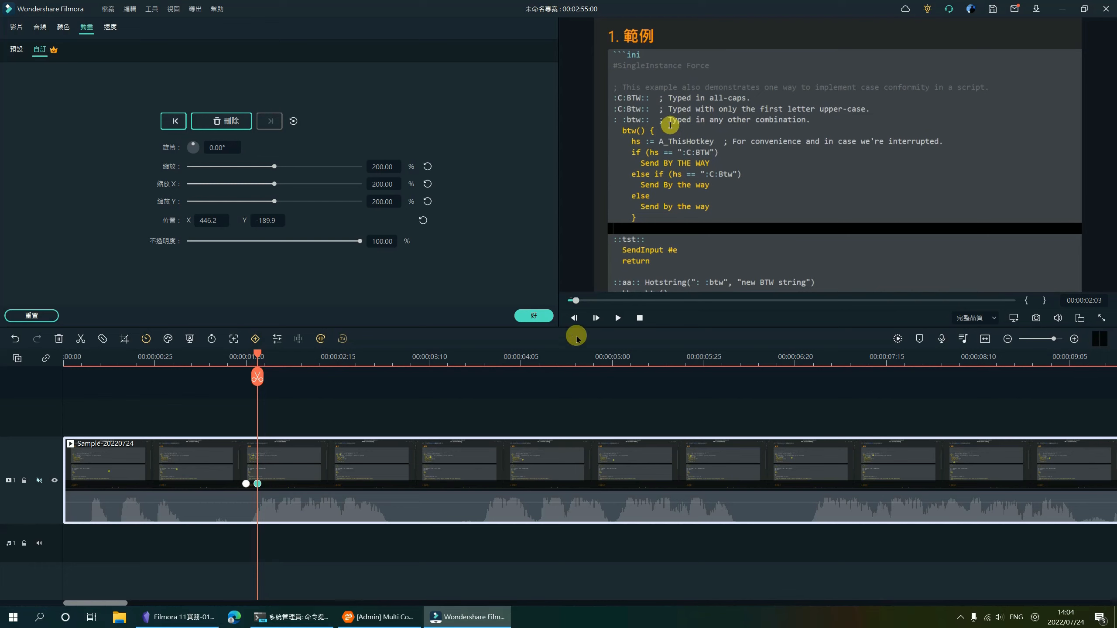
left_click(534, 316)
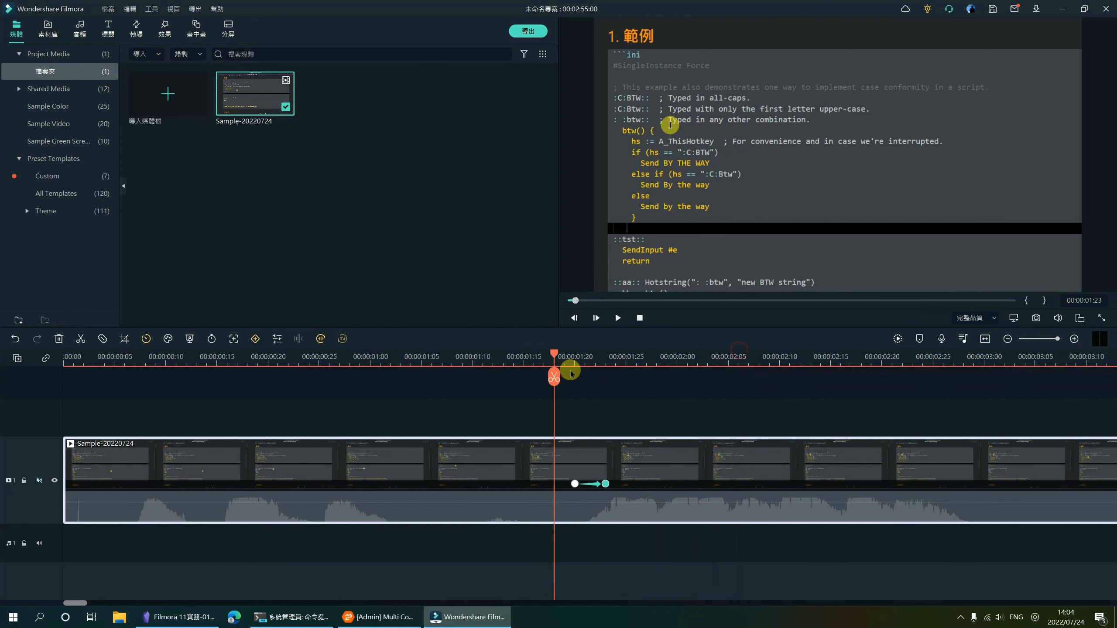
Scrub between the two keyframes and play the clip from 00:00:02:00 to check the zoom-in
mouse_move(571, 371)
left_mouse_down()
mouse_move(790, 369)
mouse_move(574, 374)
left_mouse_up()
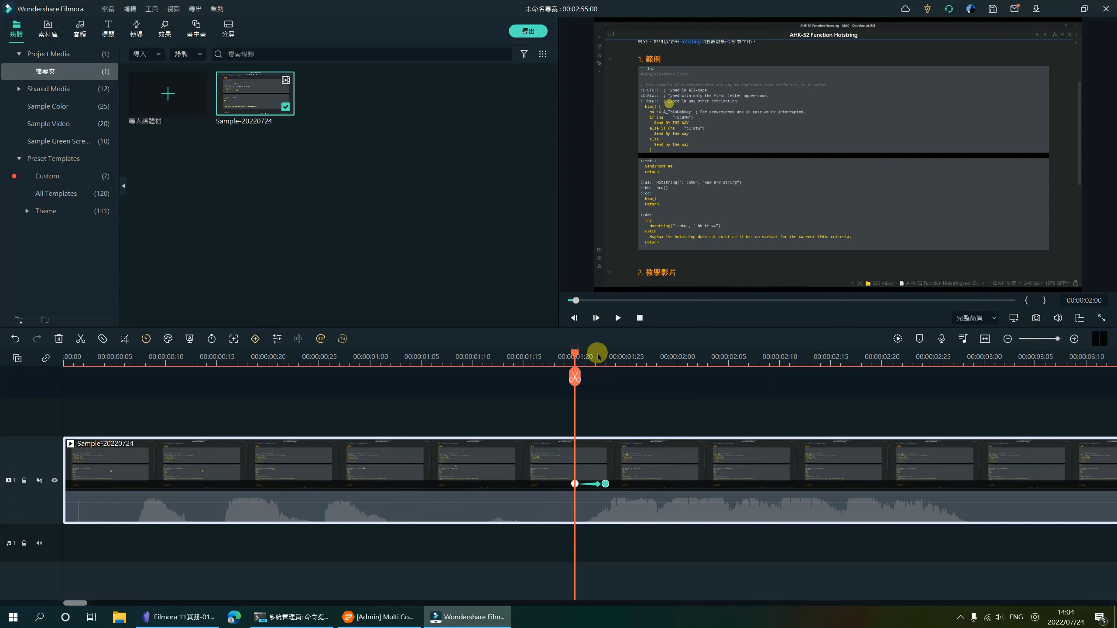
left_click_drag(575, 357, 606, 358)
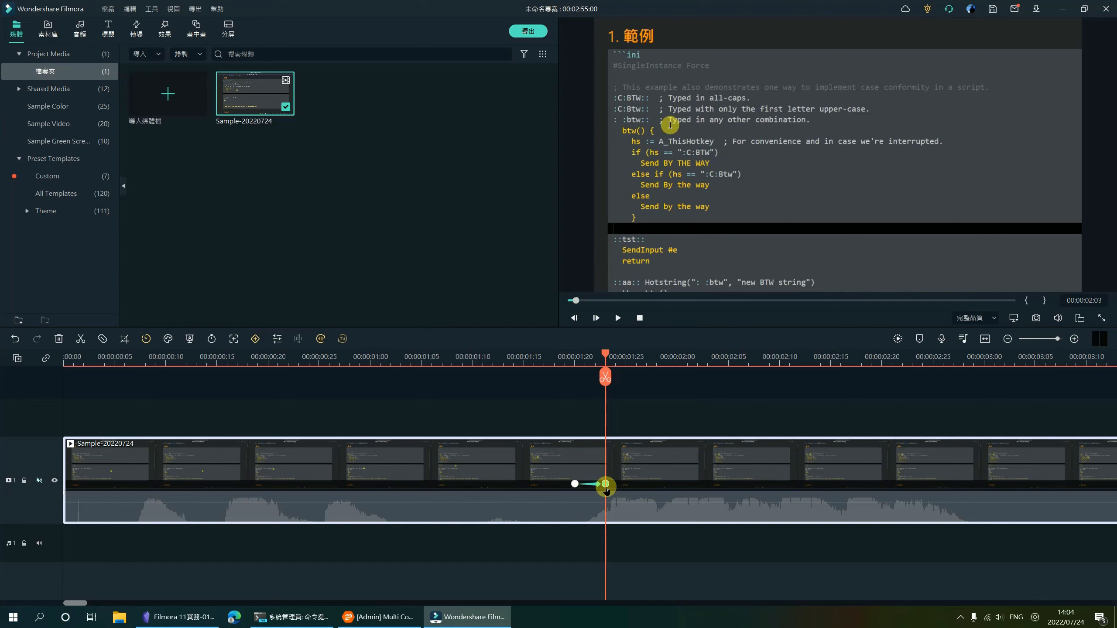
left_click_drag(602, 356, 574, 362)
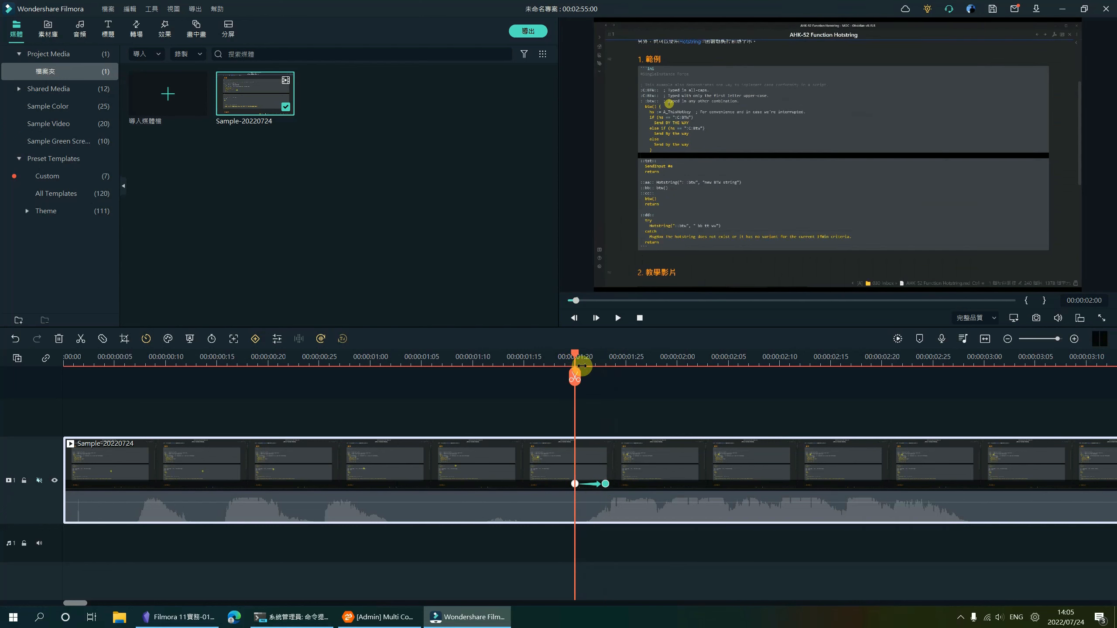
left_click(617, 317)
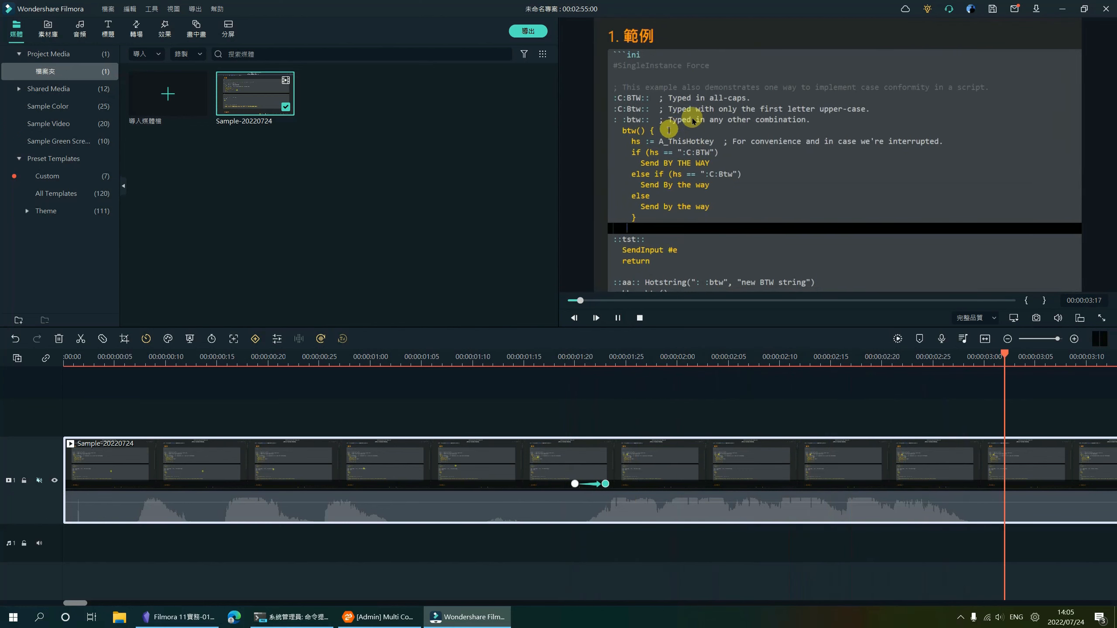
key("space")
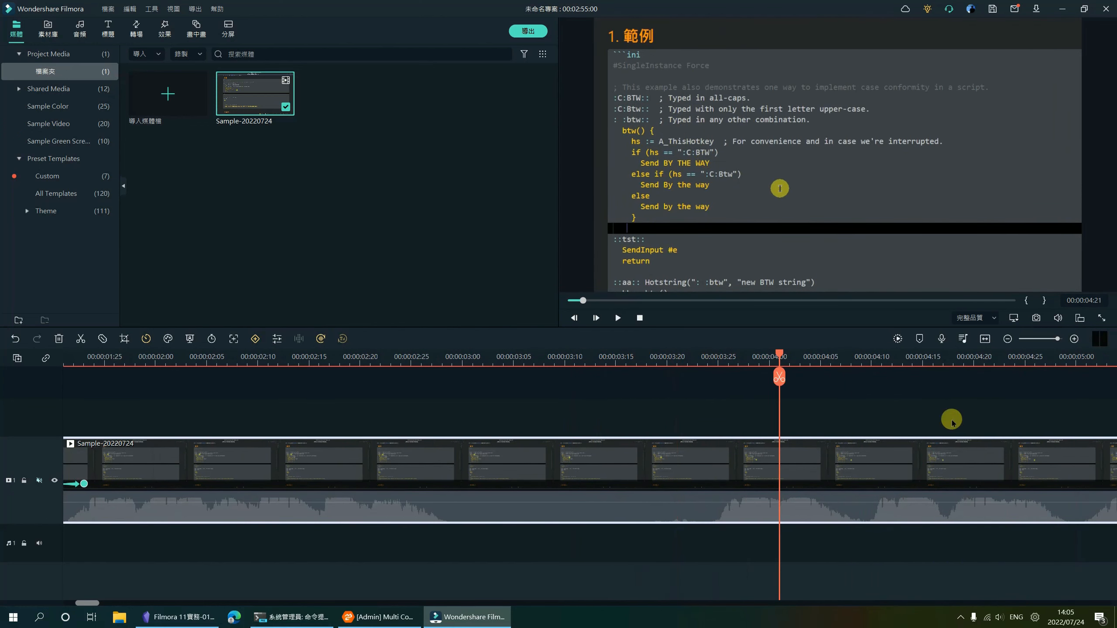
Lengthen the zoom-in by moving its 200% end keyframe further along the clip
left_click(987, 339)
left_click(1074, 339)
left_click(1073, 339)
left_click(1074, 339)
left_click(1074, 339)
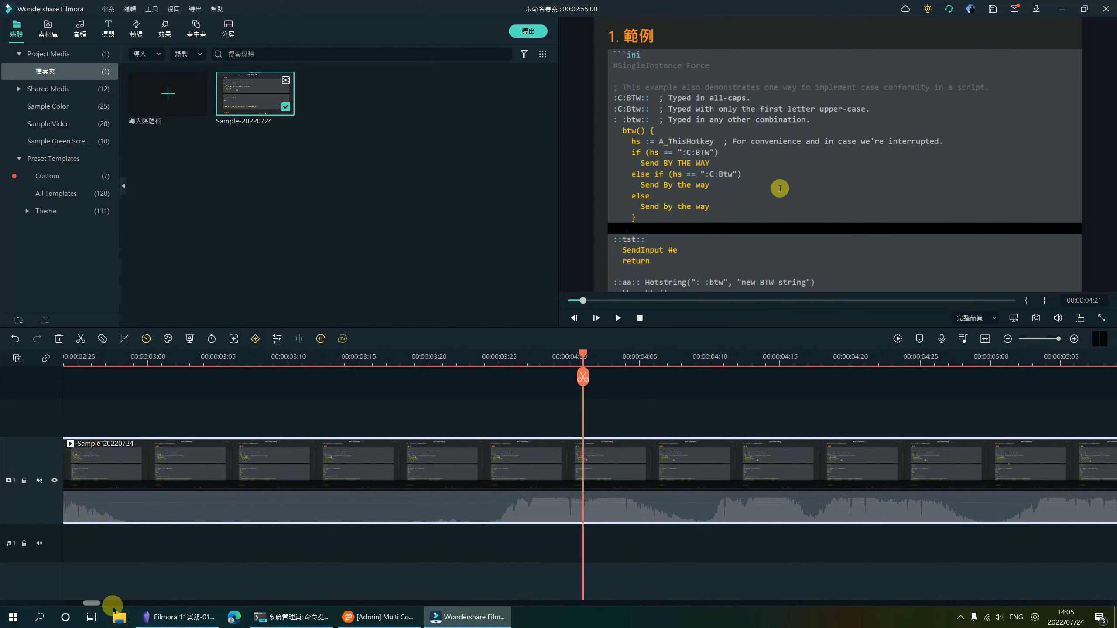
left_click_drag(93, 607, 79, 603)
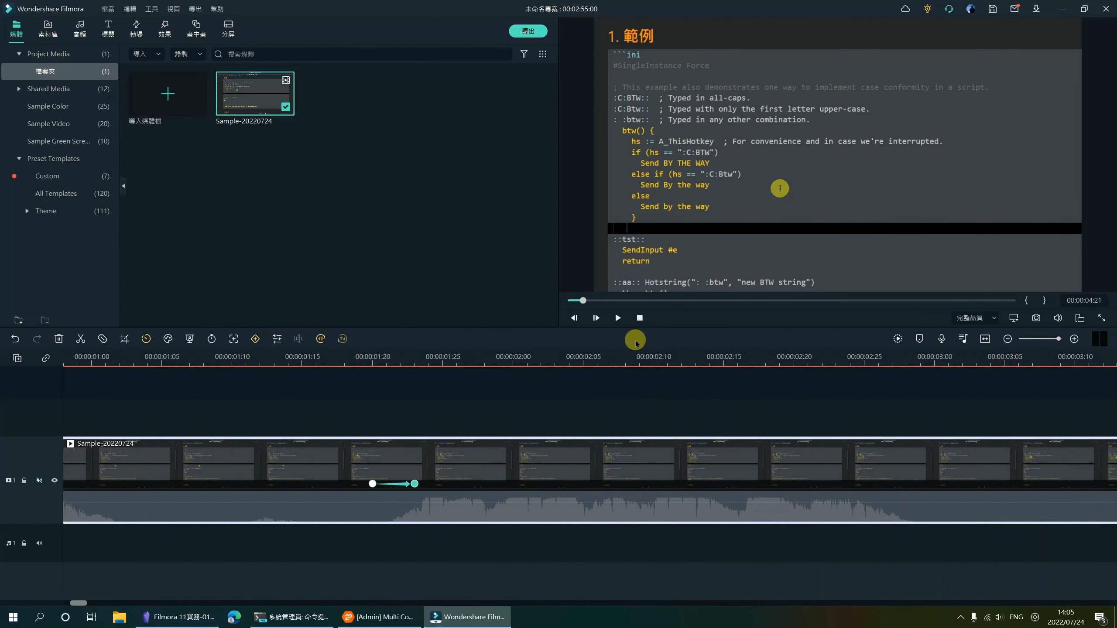
left_click(414, 357)
left_click_drag(415, 484, 554, 484)
Play the clip twice from 00:00:01:24 to preview the slower zoom-in
left_click_drag(558, 355, 358, 356)
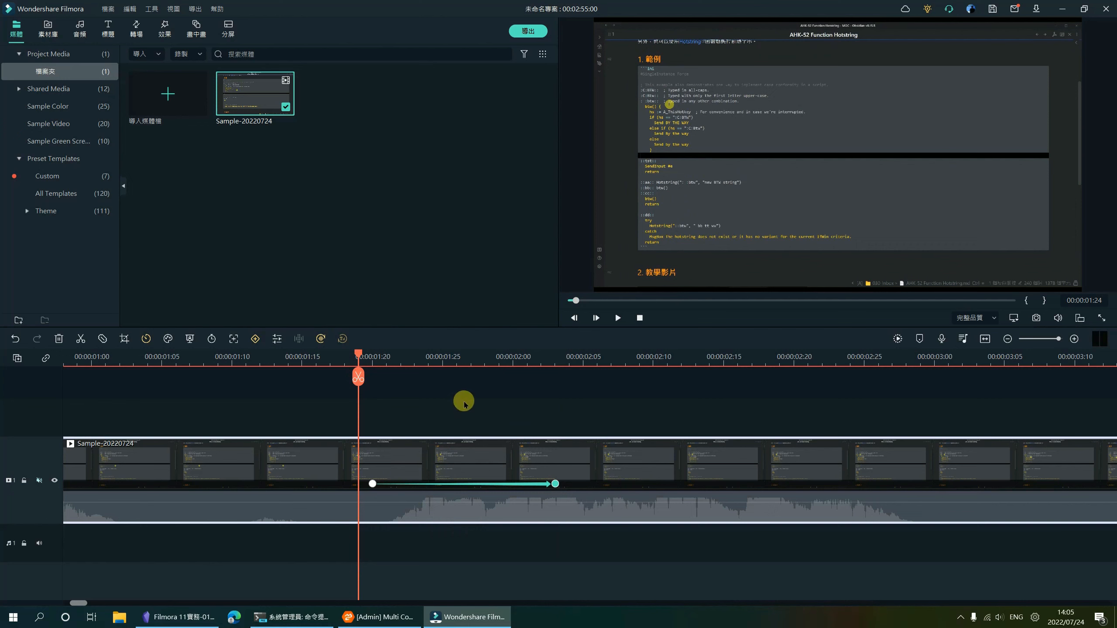
key("space")
key("space")
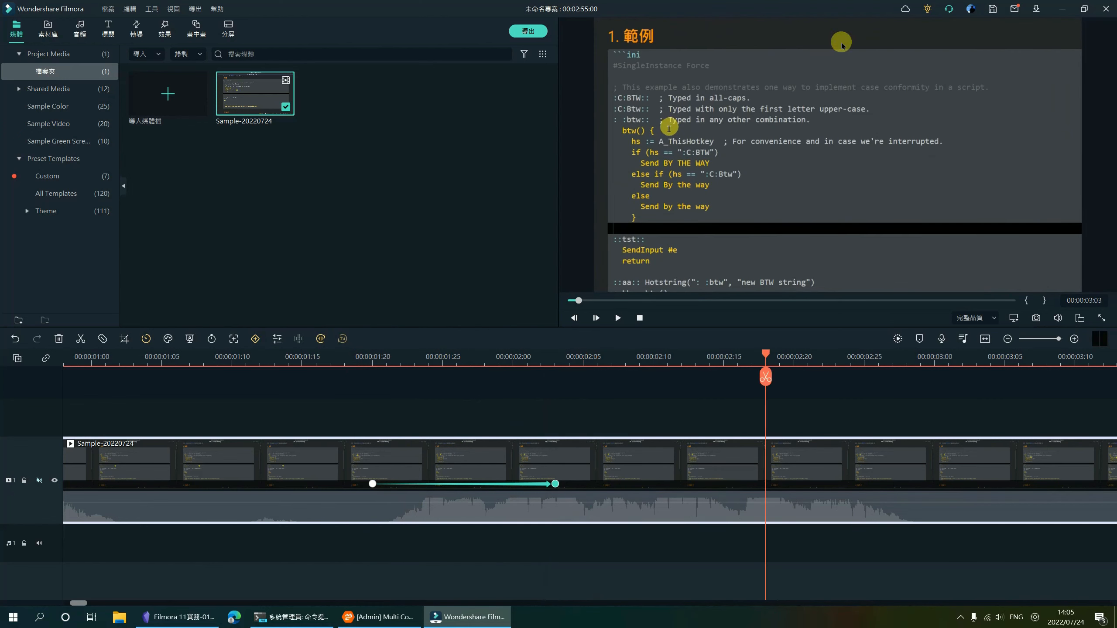
left_click(352, 359)
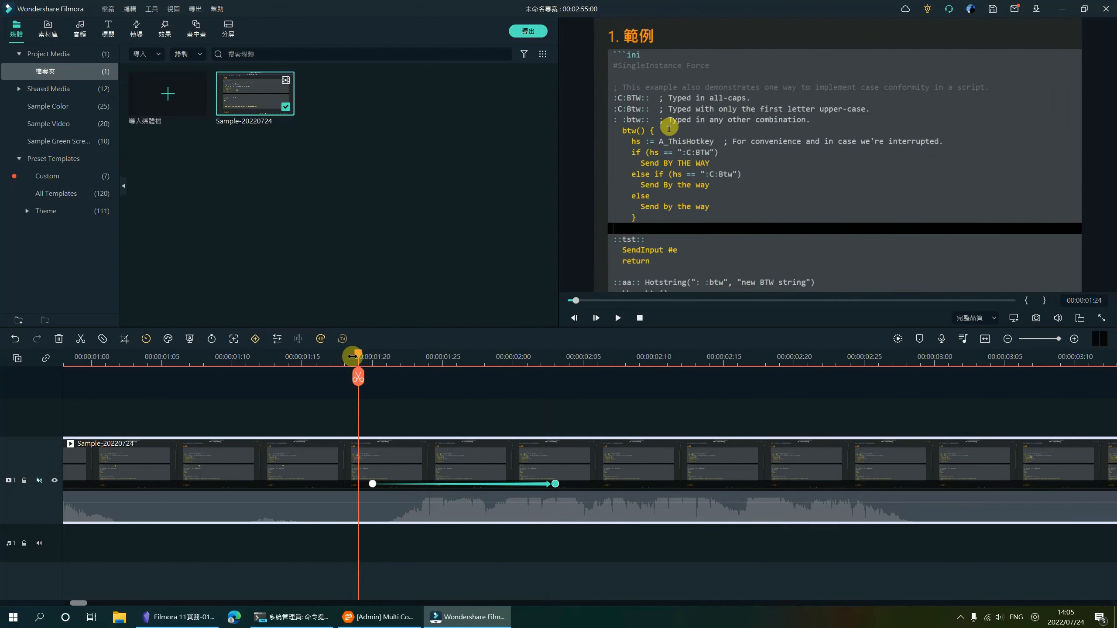
key("space")
key("space")
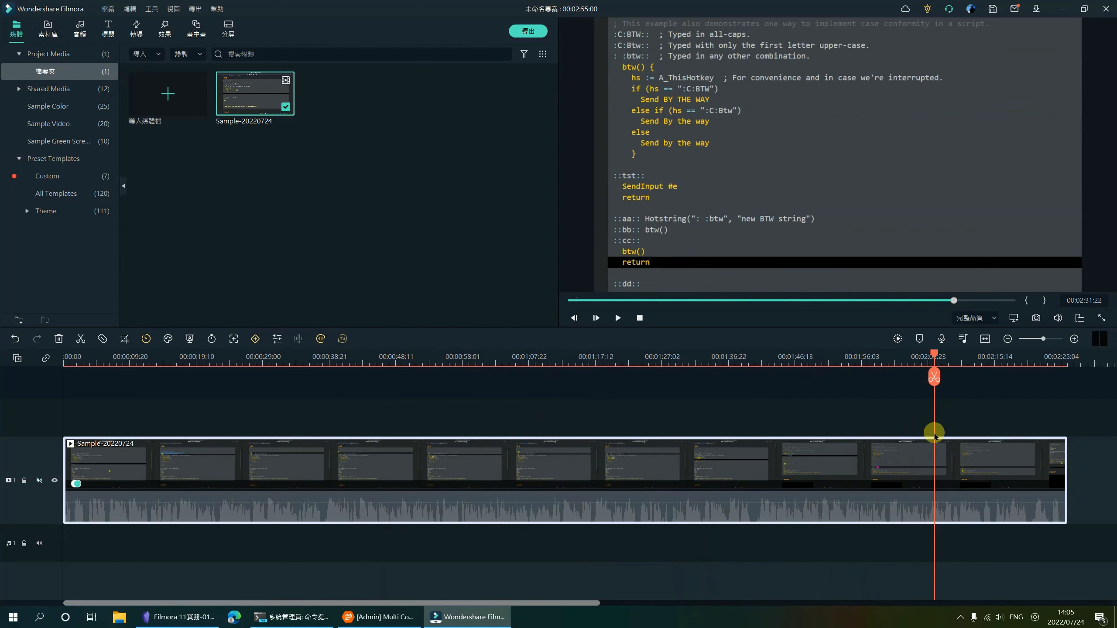
Add an unchanged third keyframe at 00:02:25:23 and a fourth at 00:02:30:00 with the picture moved to about X 412, Y 0
left_click_drag(935, 434, 901, 439)
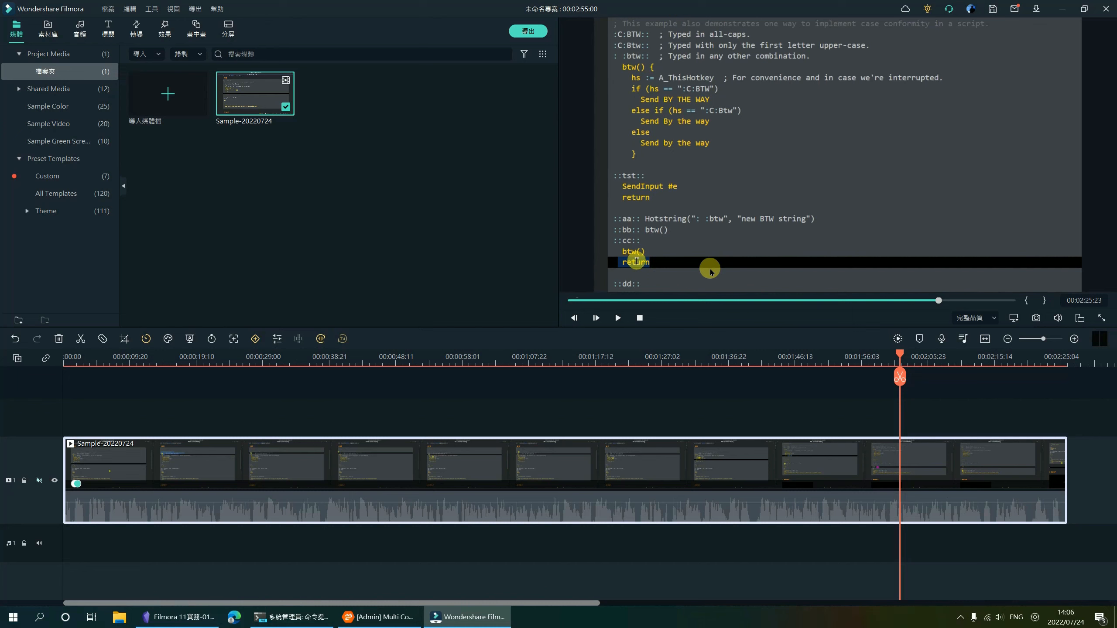
left_click(255, 339)
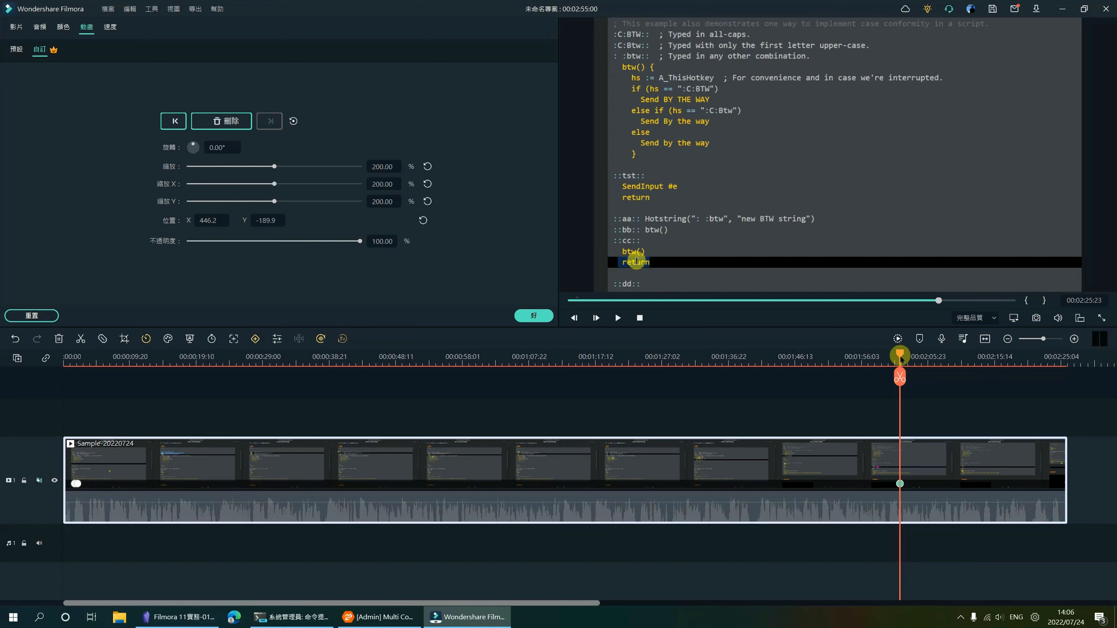
left_click_drag(899, 353, 923, 353)
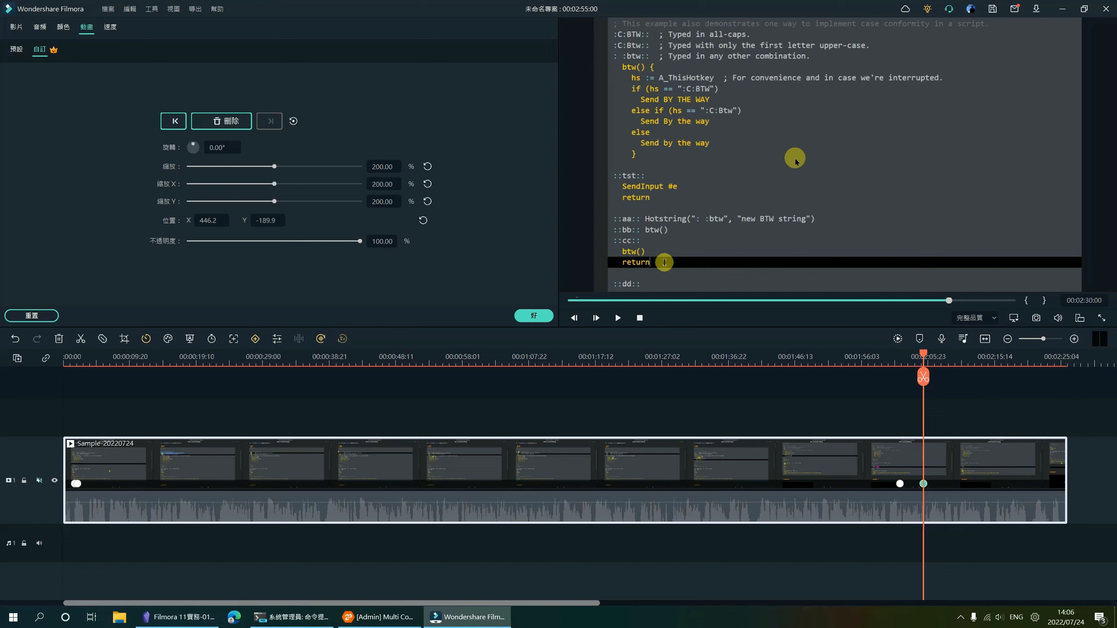
mouse_move(793, 157)
left_mouse_down()
mouse_move(783, 160)
mouse_move(786, 110)
mouse_move(799, 167)
left_mouse_up()
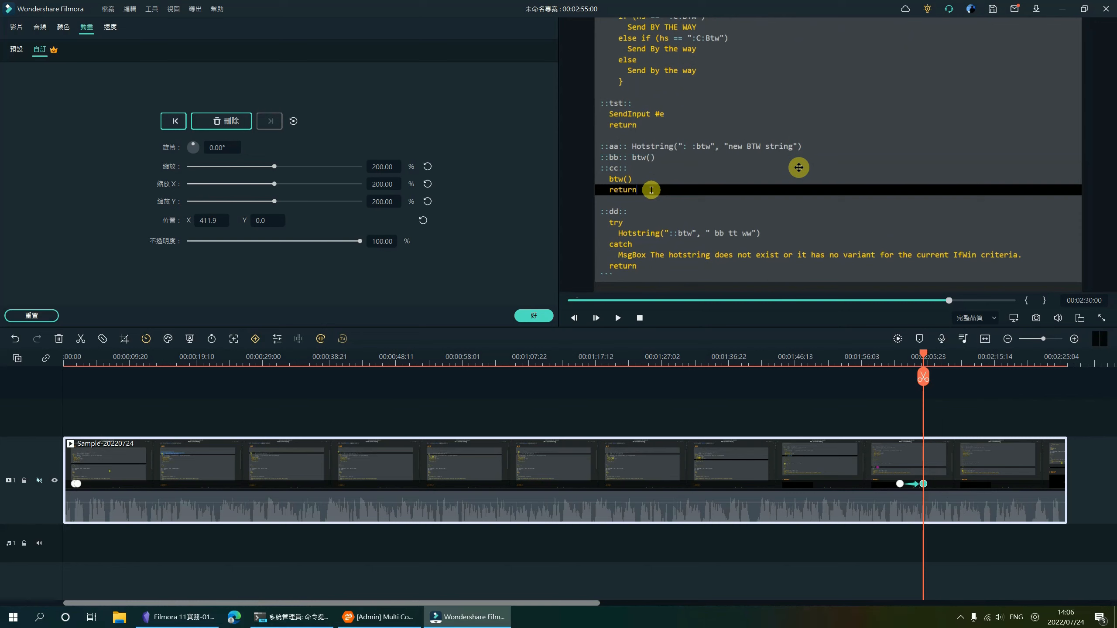